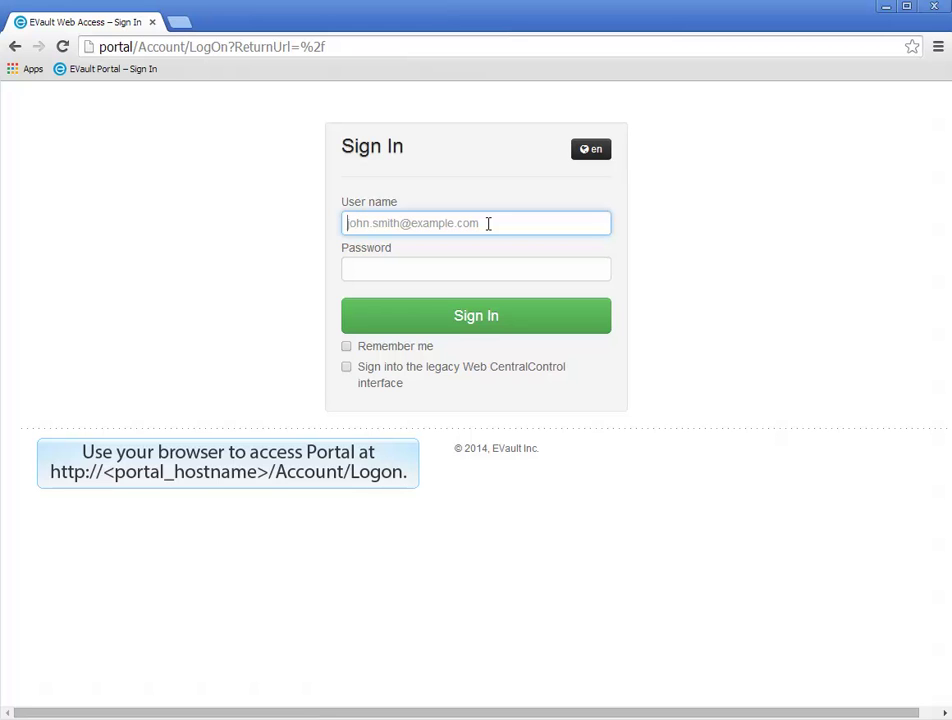
# Sign in to EVault Portal with the saved administrator account and its password
pyautogui.click(488, 223)
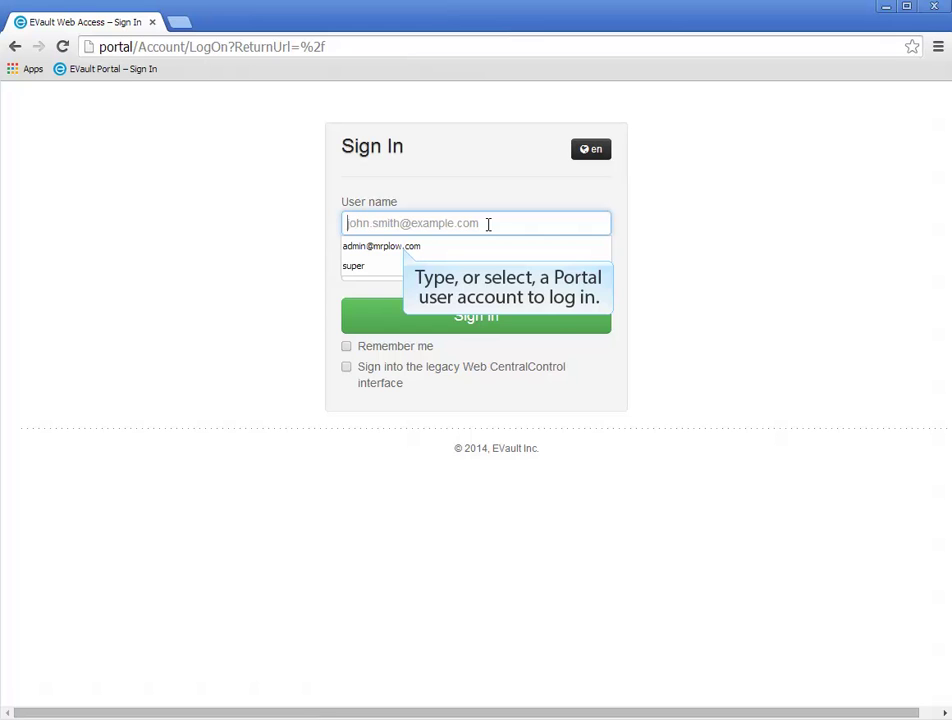
pyautogui.click(400, 248)
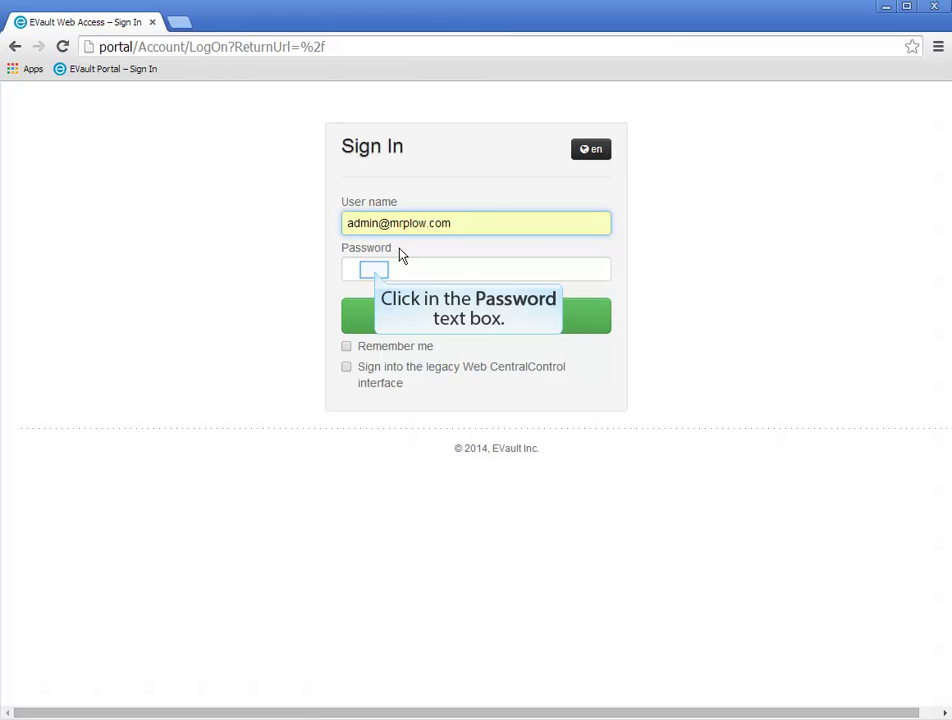
pyautogui.click(380, 267)
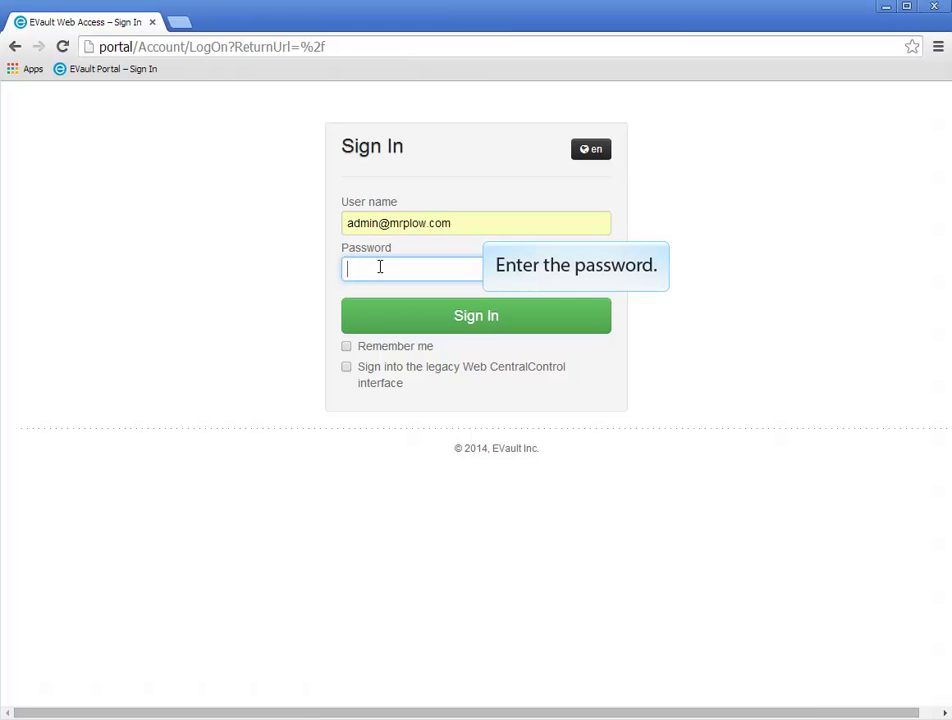
pyautogui.write('••••••••••')
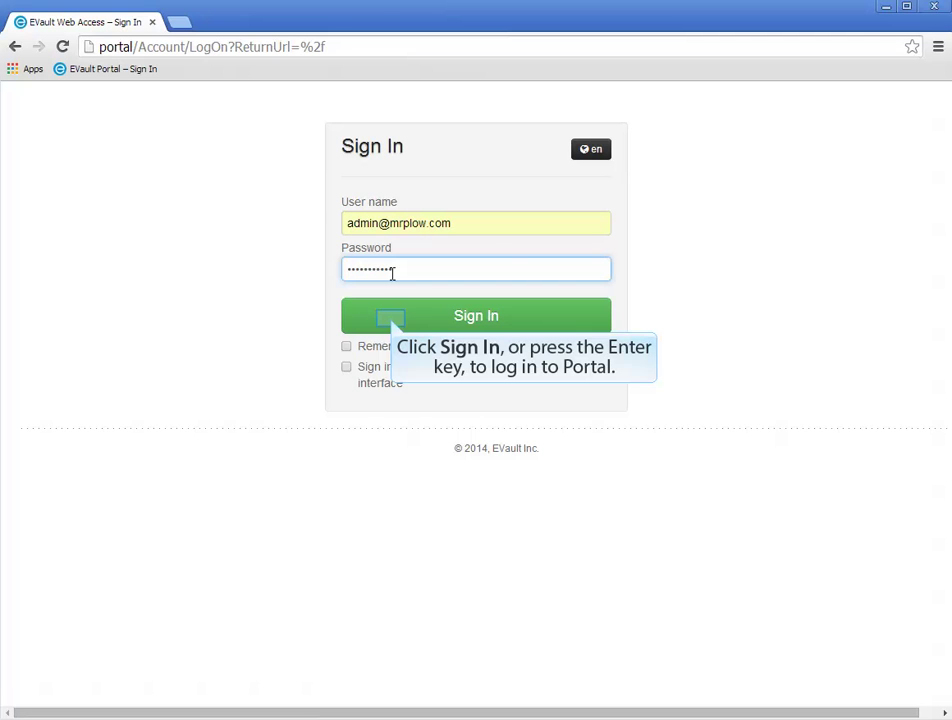
pyautogui.click(390, 317)
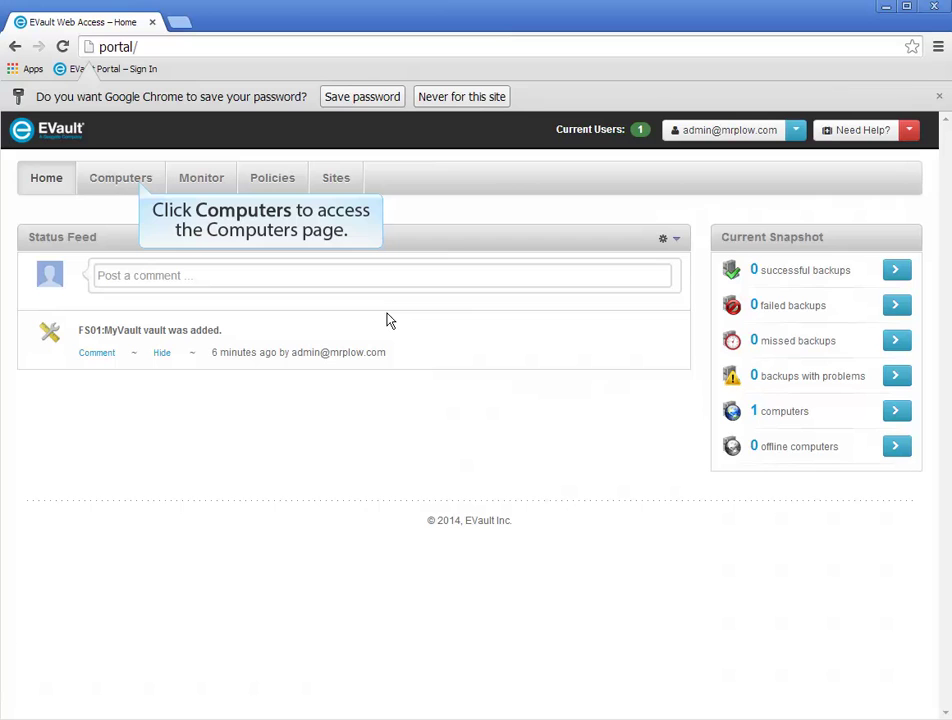
# Open the Computers page and expand FS01 to show its empty Jobs tab
pyautogui.click(122, 178)
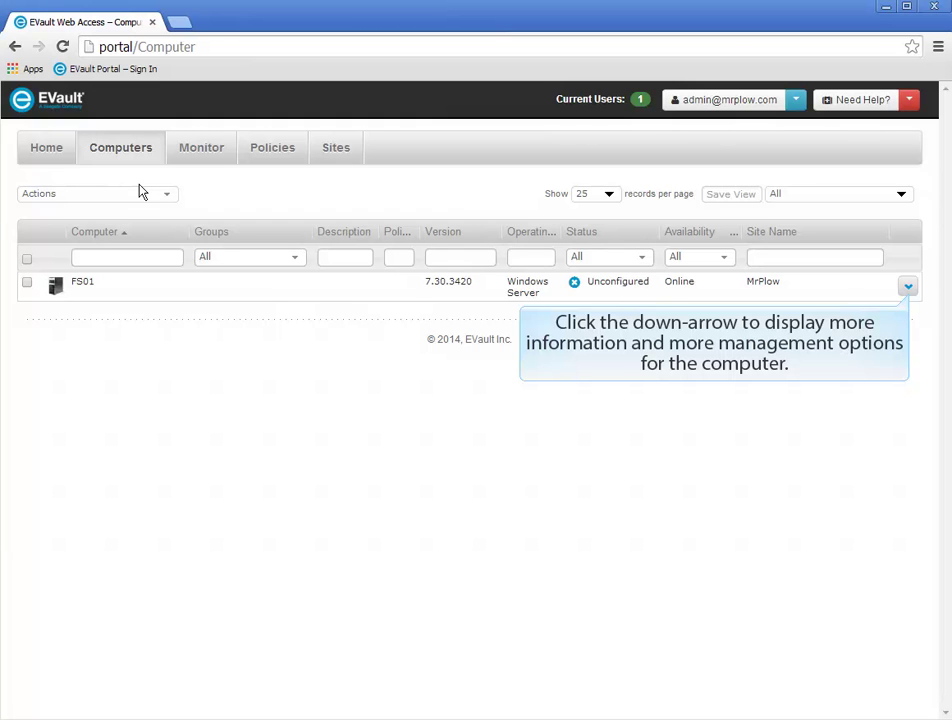
pyautogui.click(908, 287)
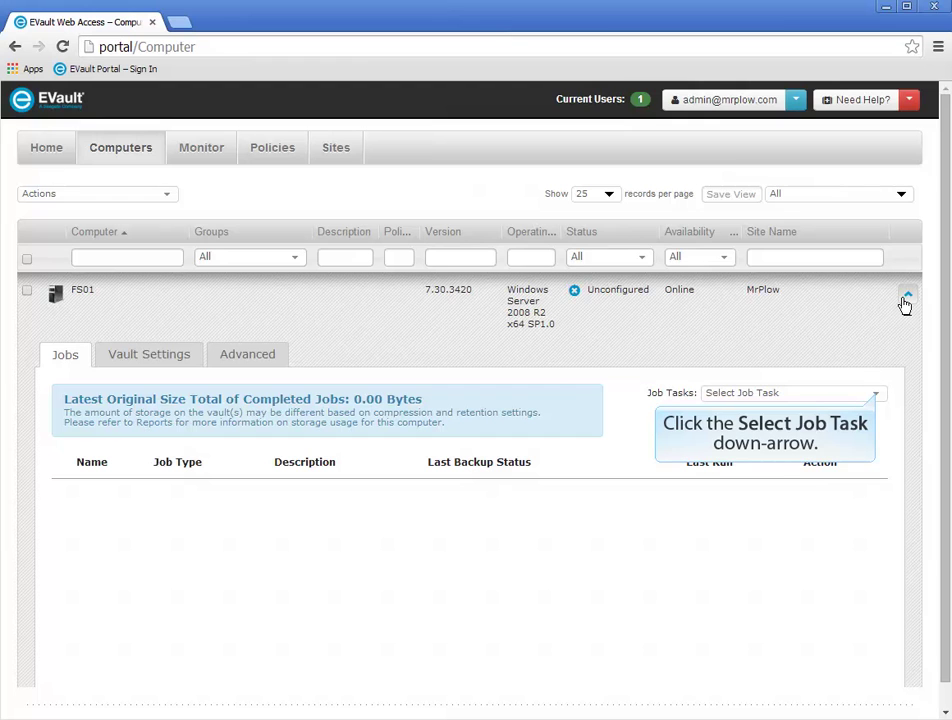
# Choose Create New Image Job from FS01's job task list
pyautogui.click(876, 396)
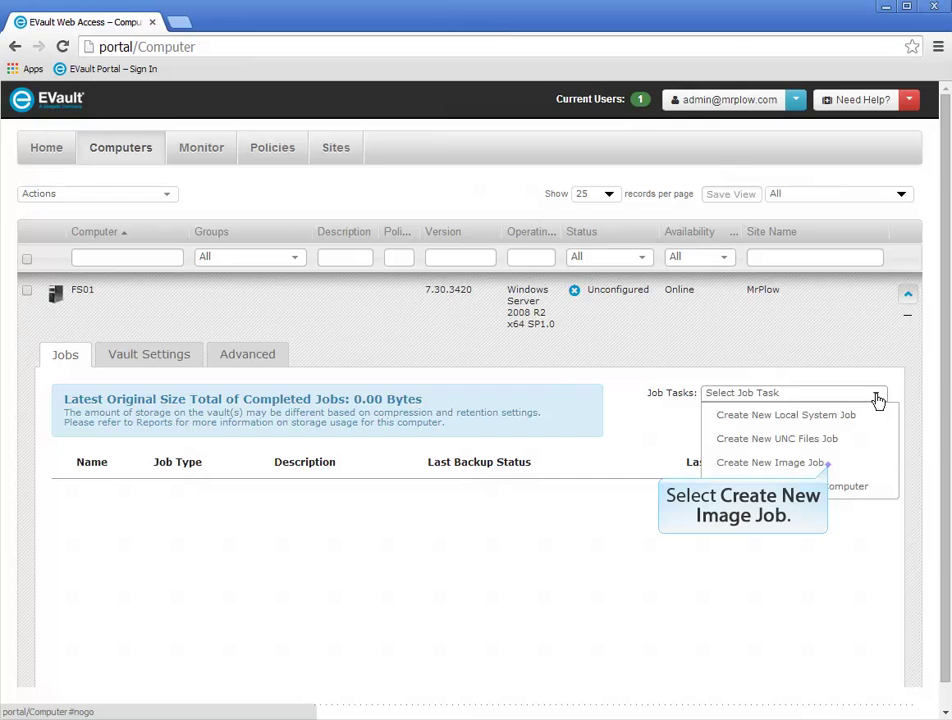
pyautogui.click(826, 466)
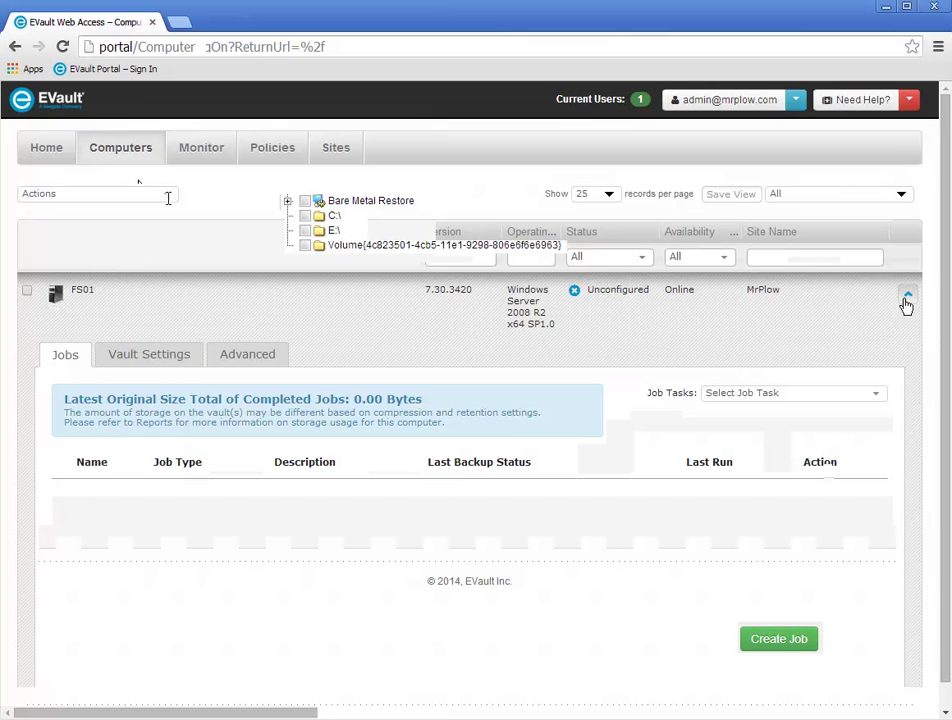
# Enter EDrive as the new image job's name
pyautogui.write('ED')
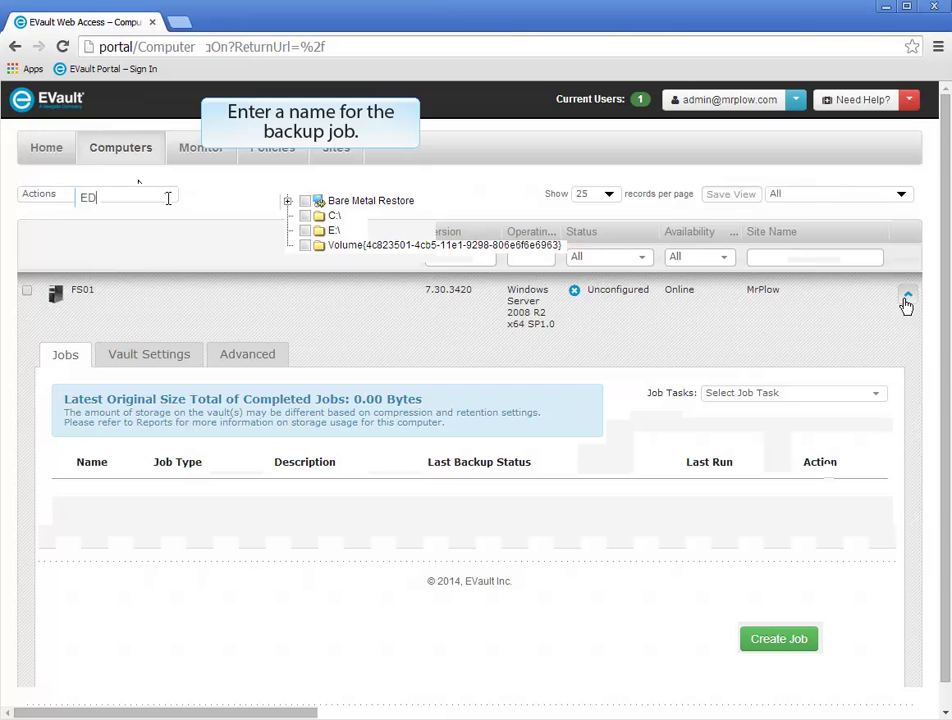
pyautogui.write('r')
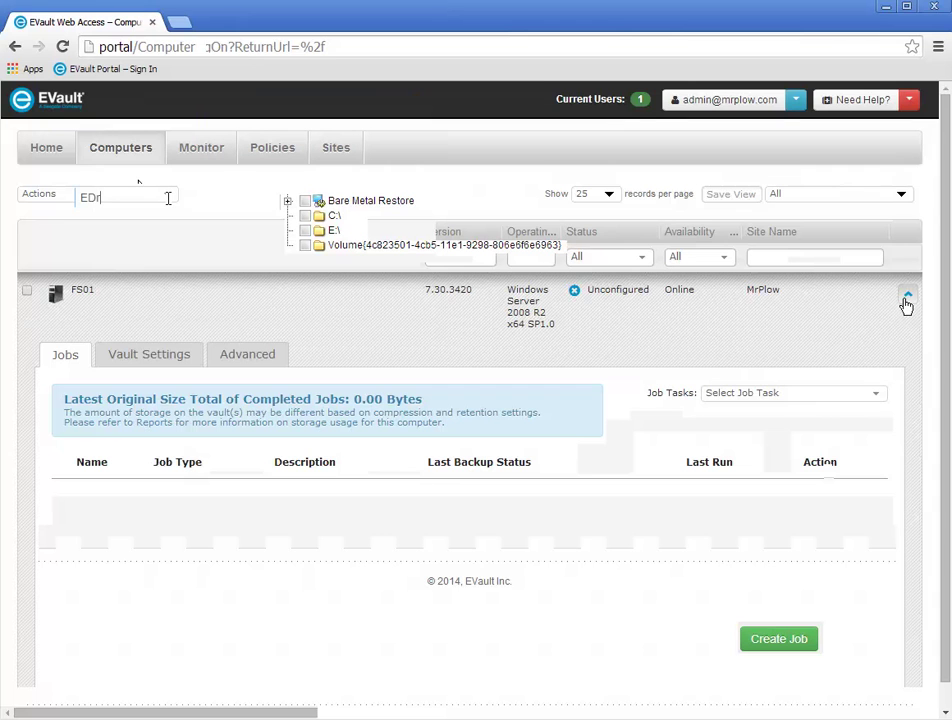
pyautogui.write('iv')
pyautogui.write('e')
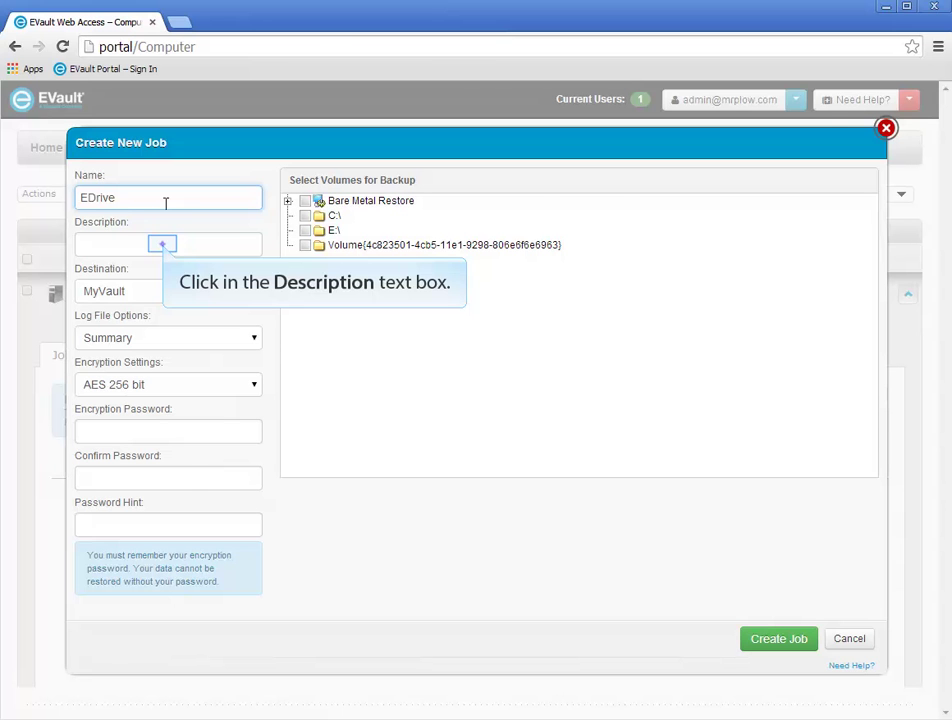
# Enter 'NTFS volume on E' as the job description
pyautogui.click(164, 244)
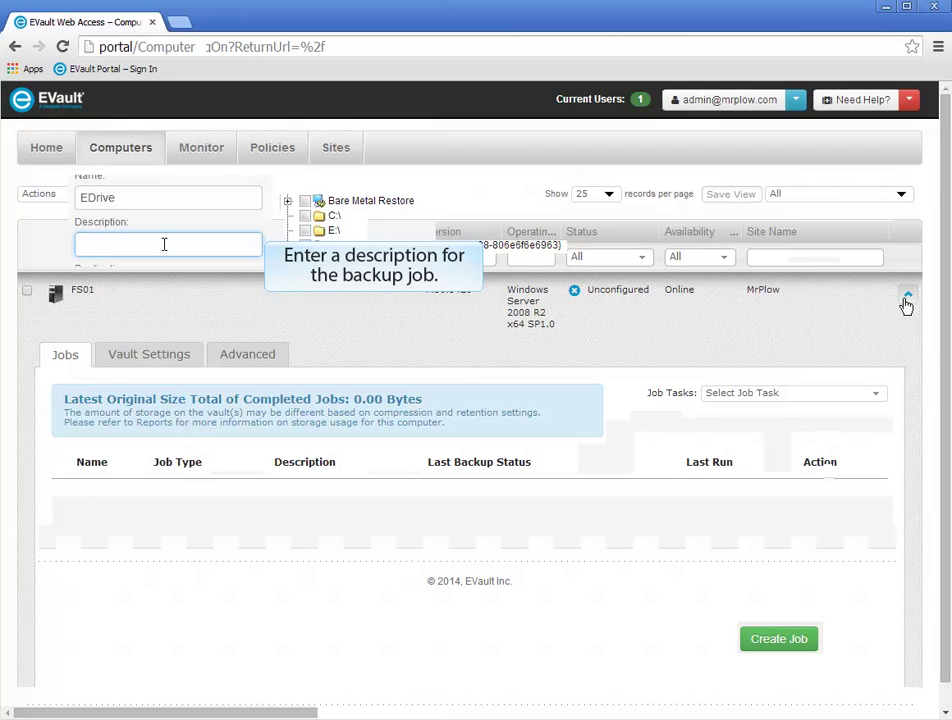
pyautogui.write('NTFS volume on E')
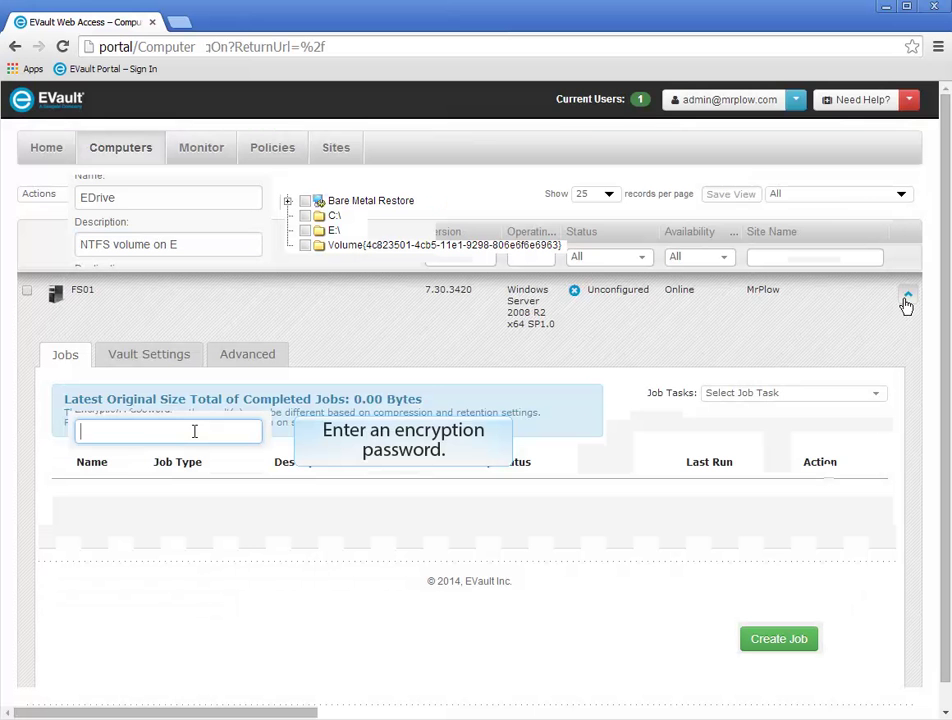
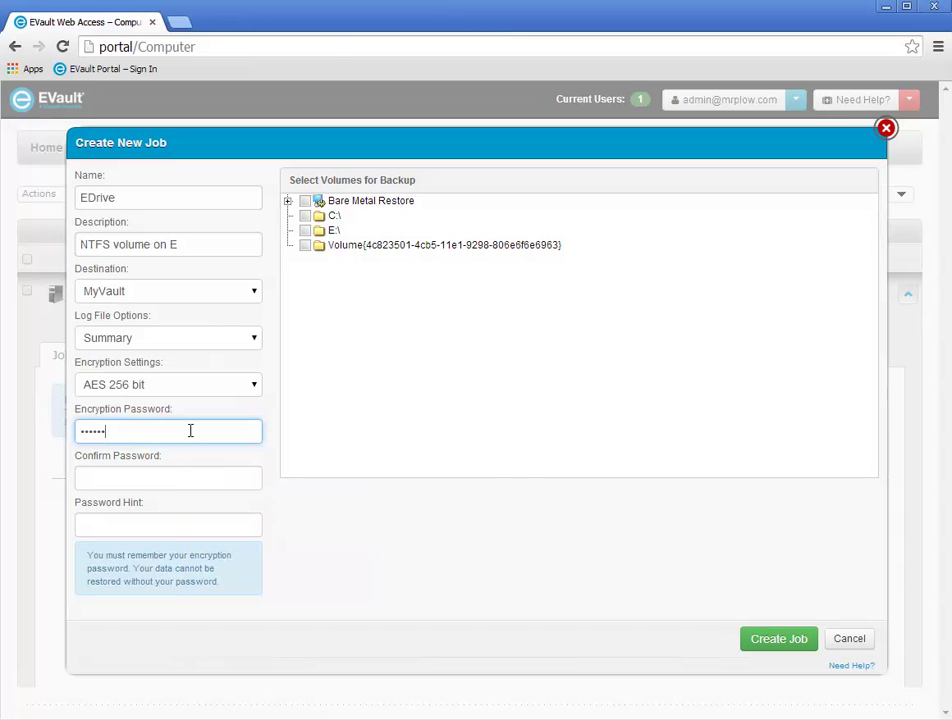
# Enter and confirm the encryption password, with the hint 'data protection company'
pyautogui.click(193, 477)
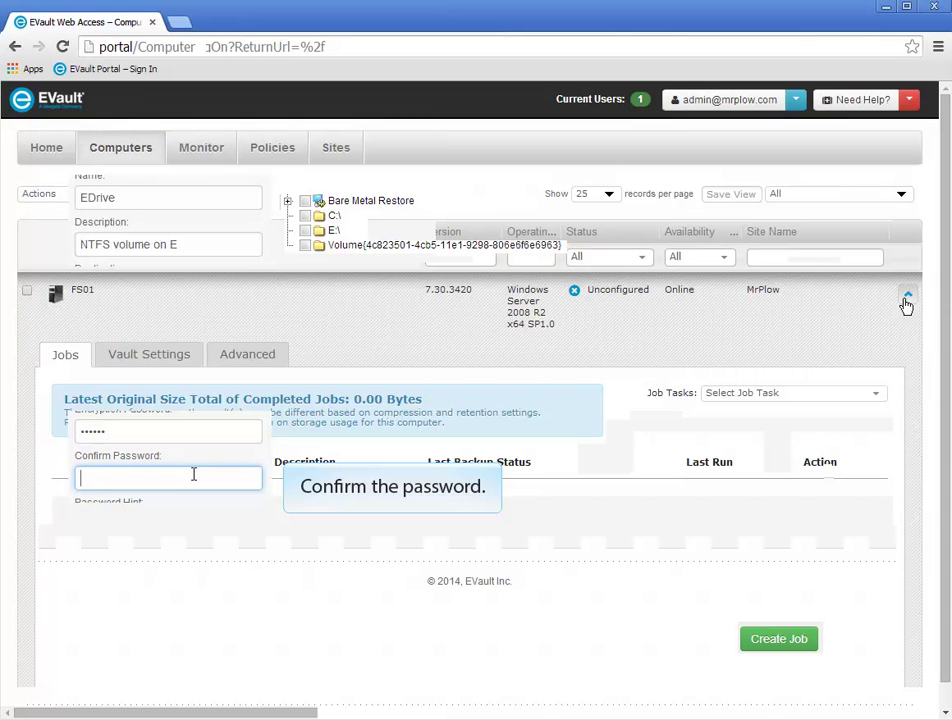
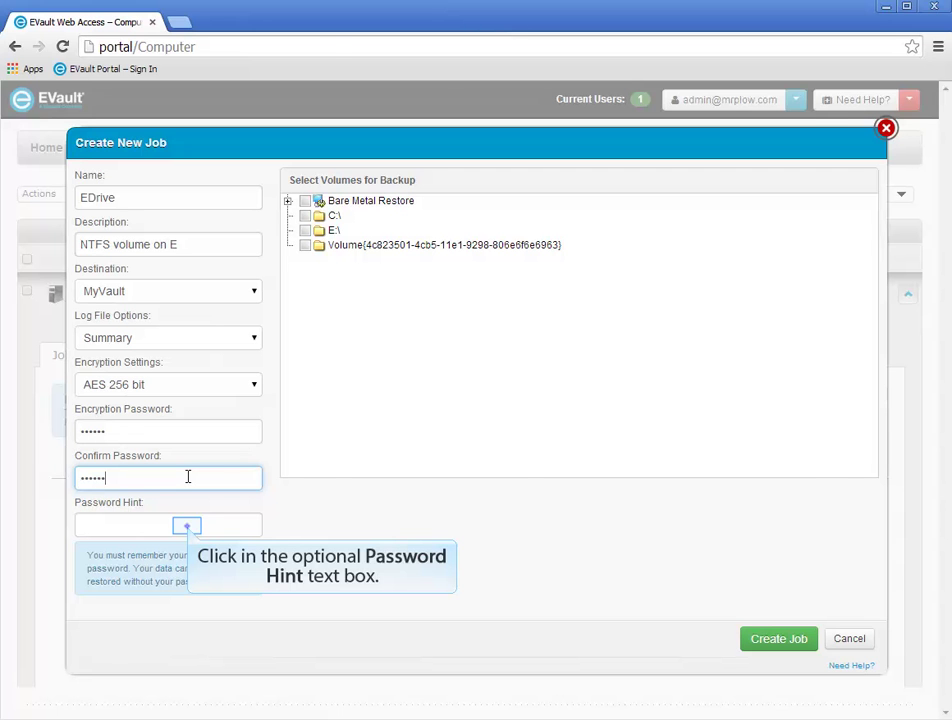
pyautogui.click(191, 521)
pyautogui.write('data protection com')
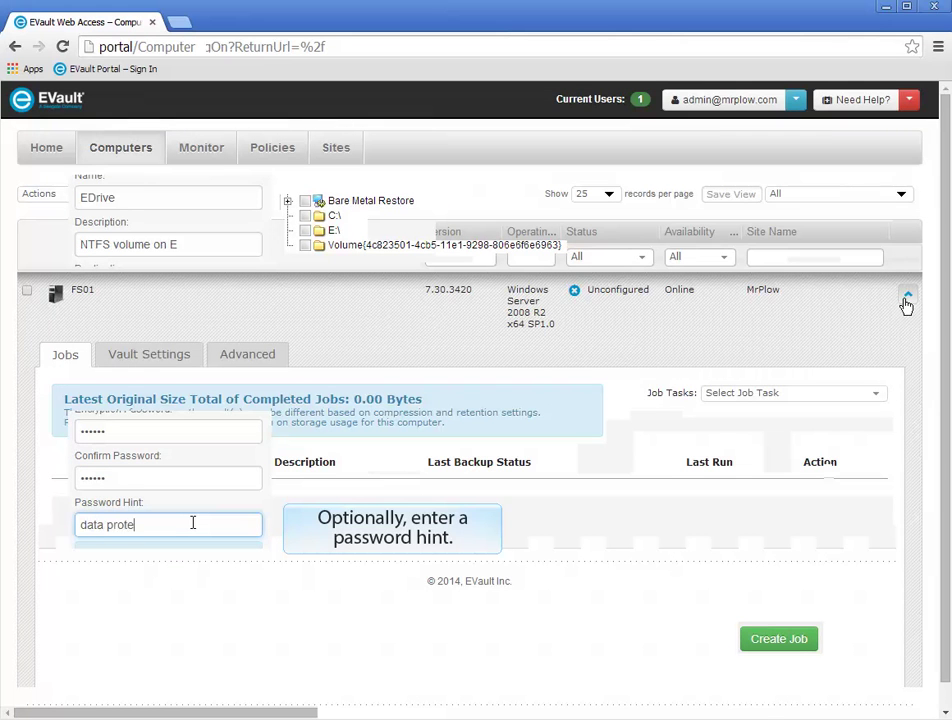
pyautogui.write('pany')
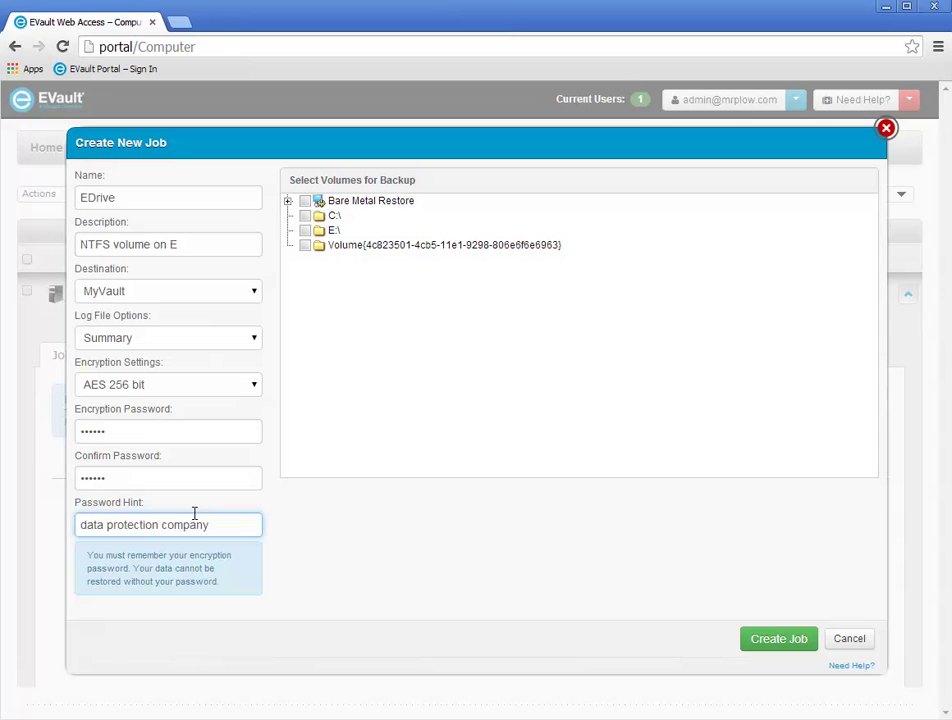
# Select the E:\ volume for backup and create the EDrive job
pyautogui.press('Tab')
pyautogui.click(305, 231)
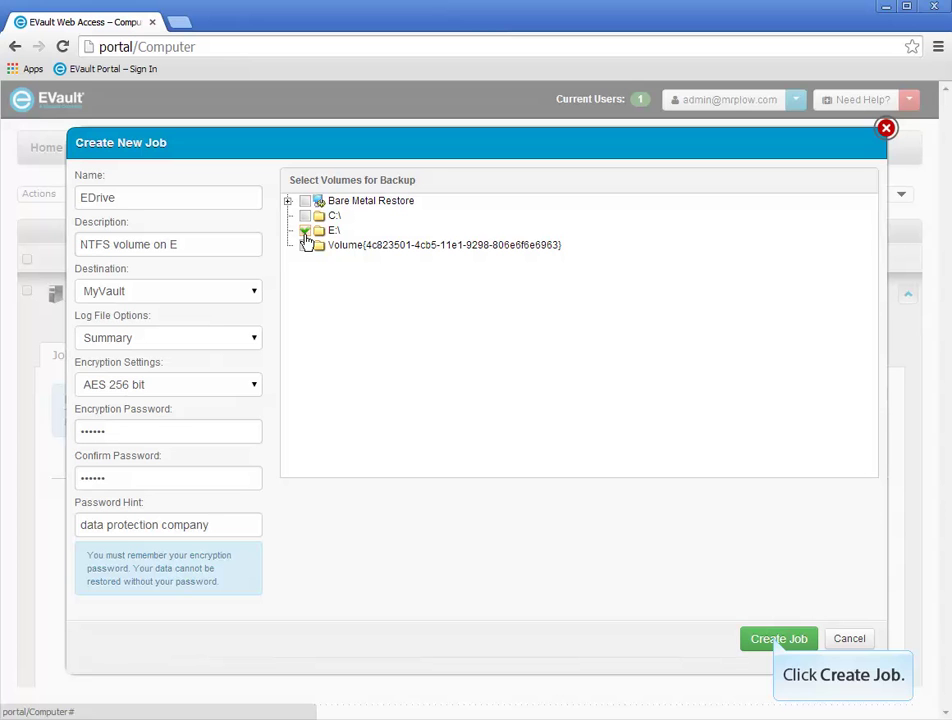
pyautogui.click(779, 639)
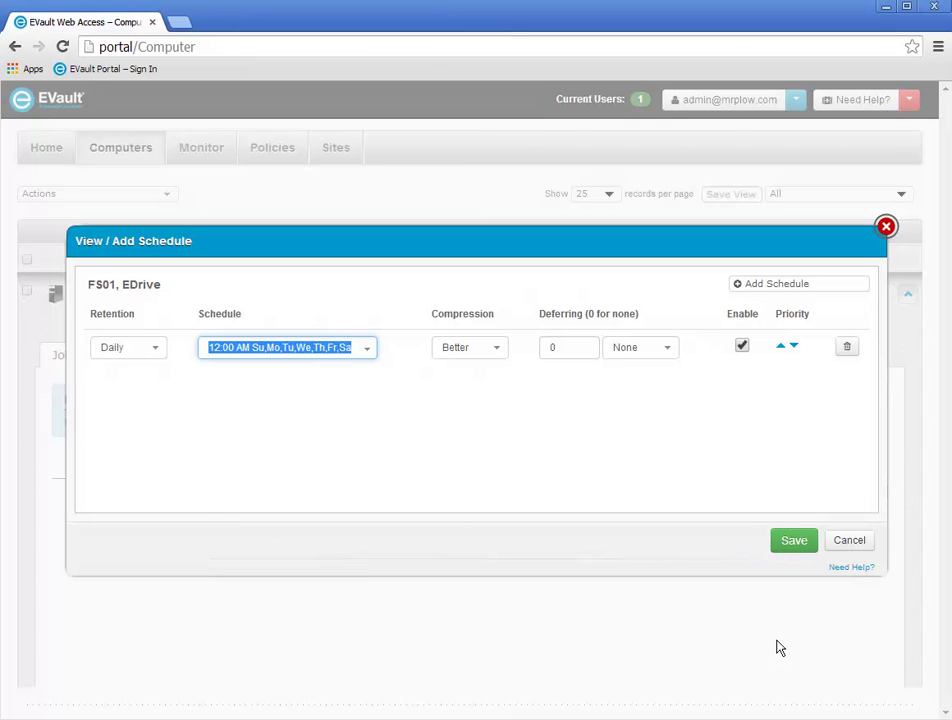
# Cancel the schedule dialog without adding a schedule
pyautogui.click(849, 541)
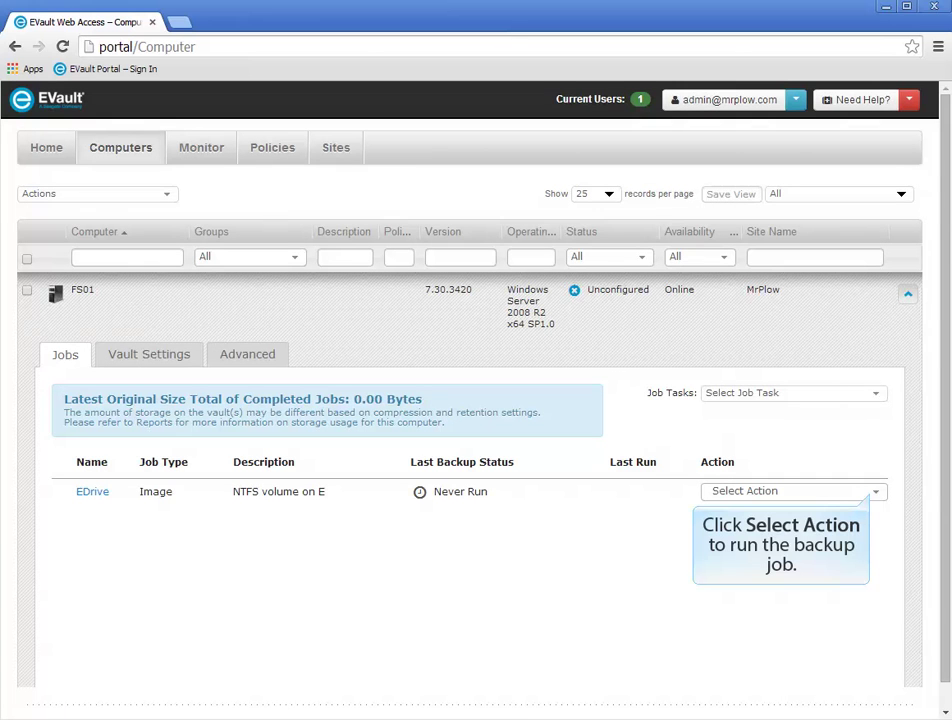
# Run the EDrive backup job now from its action list
pyautogui.click(869, 498)
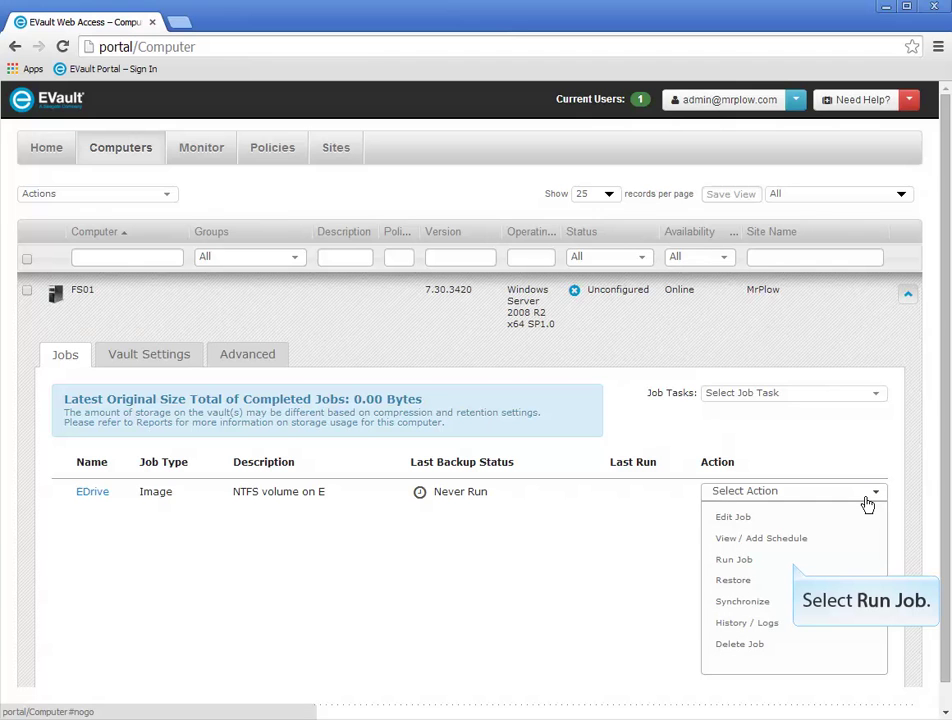
pyautogui.click(785, 561)
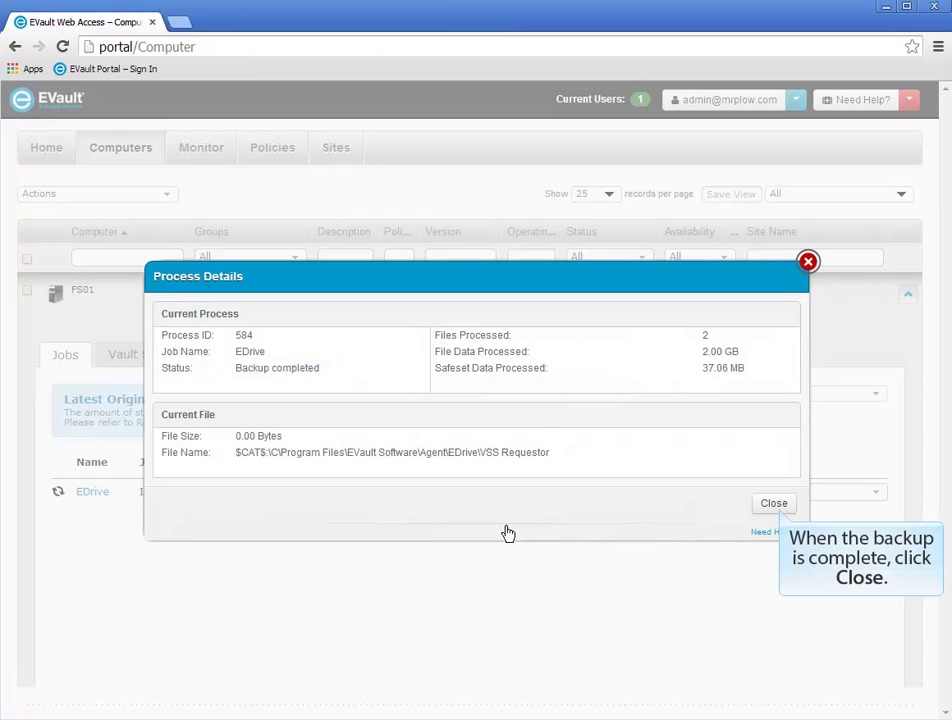
# Close the finished backup's process details and start a Restore of the EDrive job
pyautogui.click(776, 504)
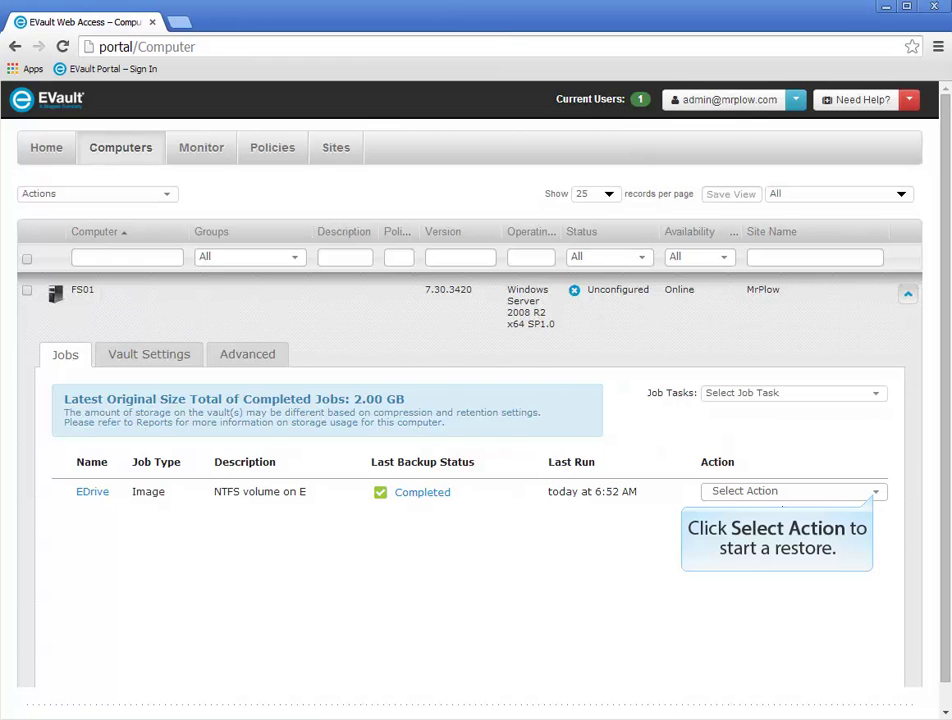
pyautogui.click(870, 495)
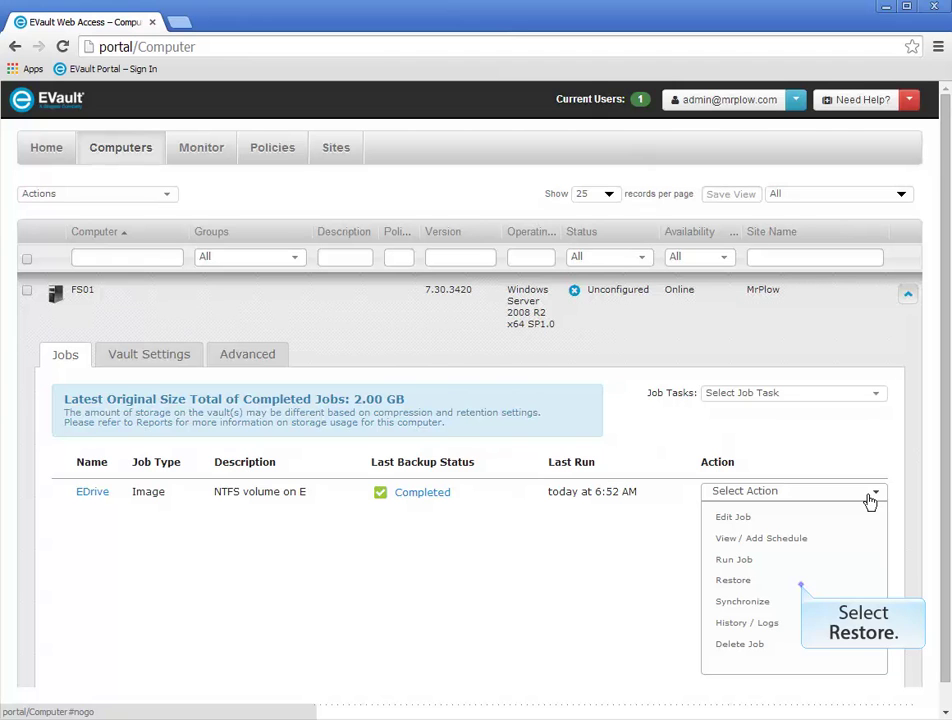
pyautogui.click(800, 583)
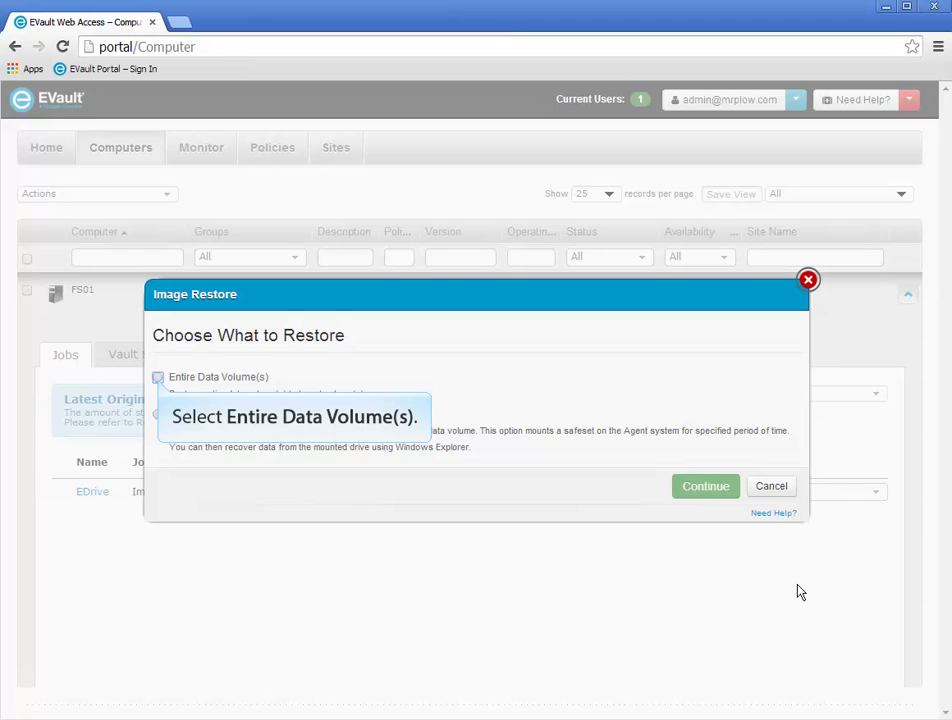
# Choose an Entire Data Volume(s) restore and continue to the 2.00 GB E:\ volume from MyVault
pyautogui.click(159, 379)
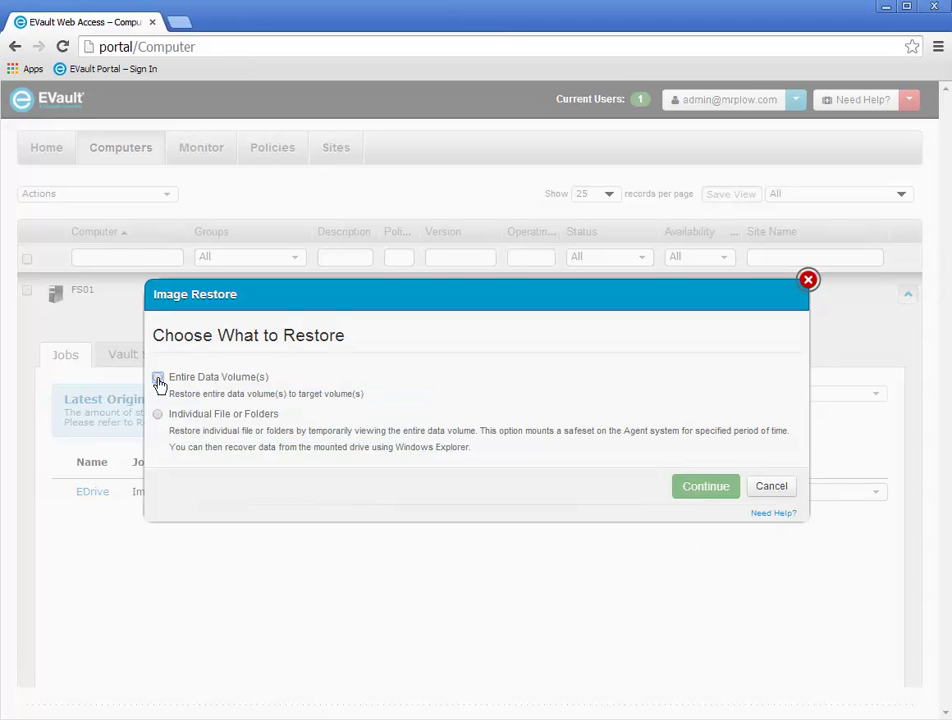
pyautogui.click(708, 487)
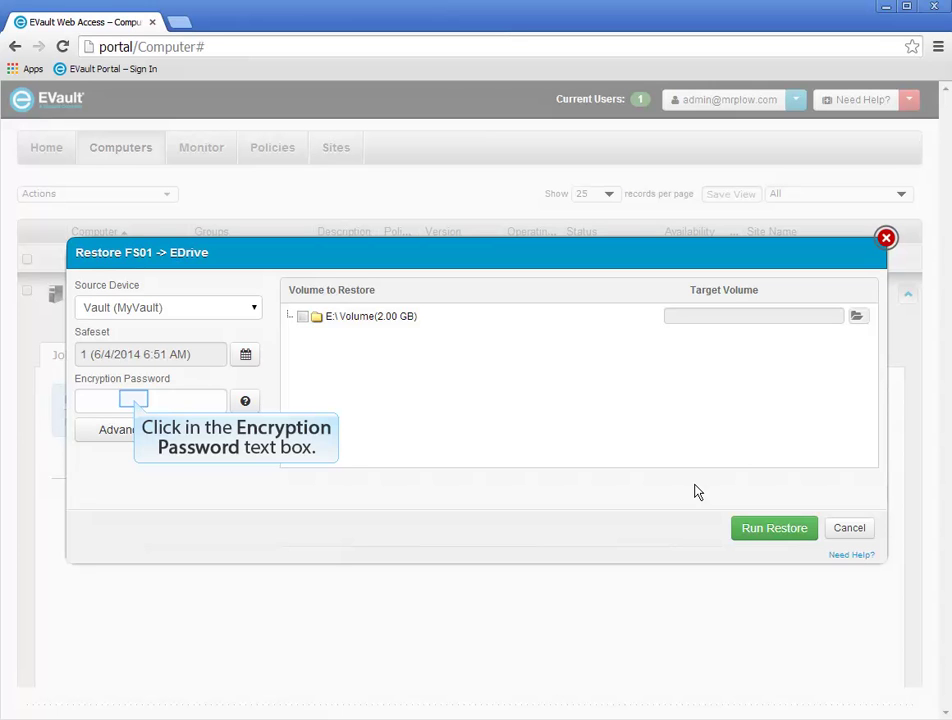
# Enter the encryption password for restoring the E:\ volume from safeset 1
pyautogui.click(135, 399)
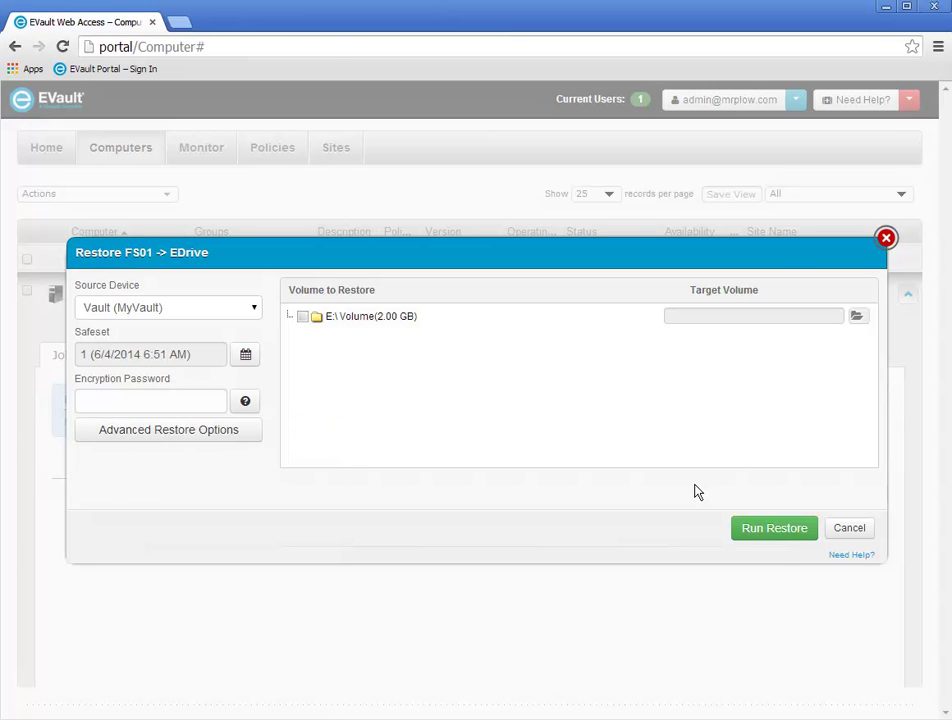
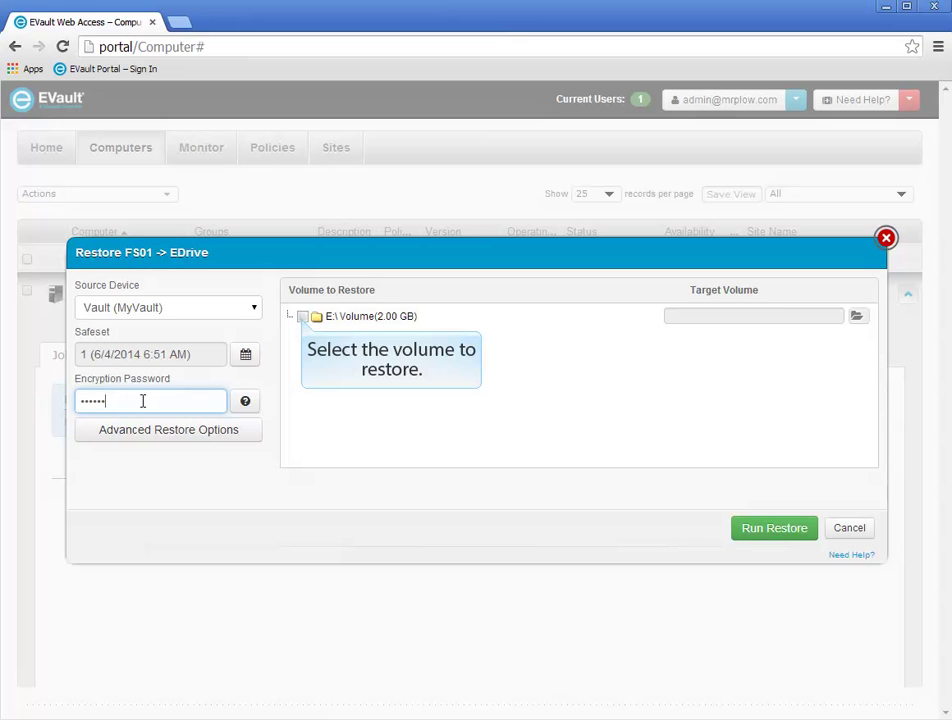
# Check the E:\ Volume (2.00 GB) for restore and bring up the target volume selection
pyautogui.click(303, 318)
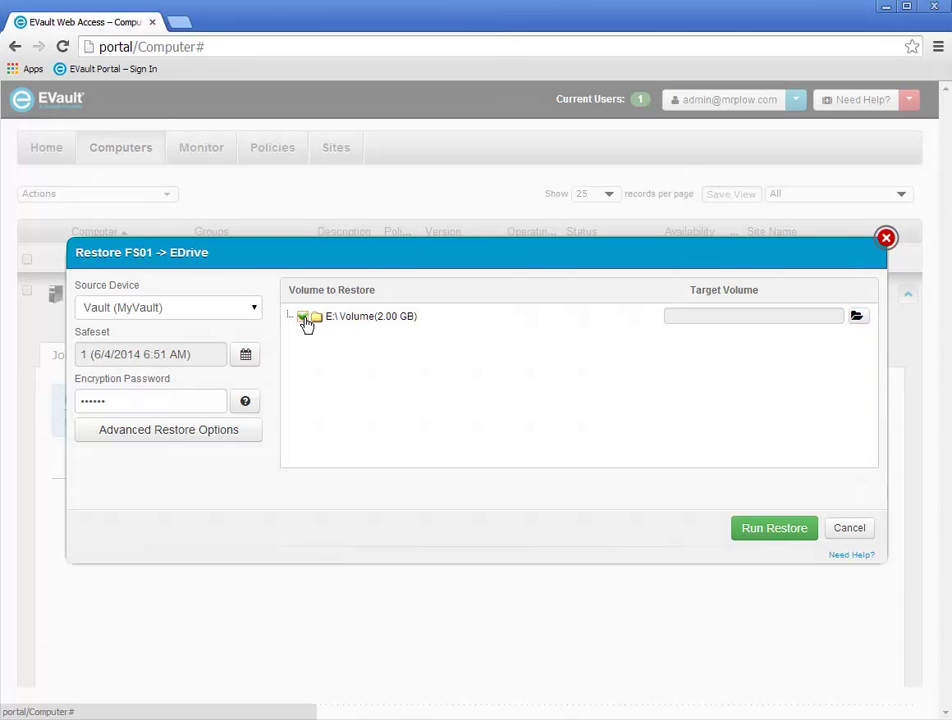
pyautogui.click(856, 318)
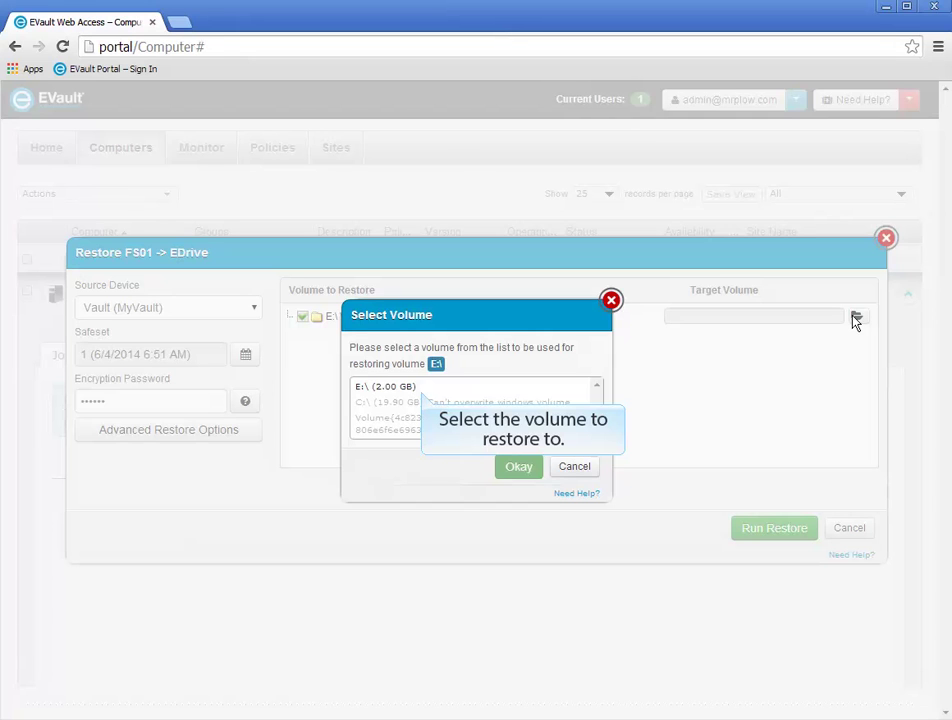
# Restore the E:\ image onto the E:\ (2.00 GB) target volume and run it to completion
pyautogui.click(421, 389)
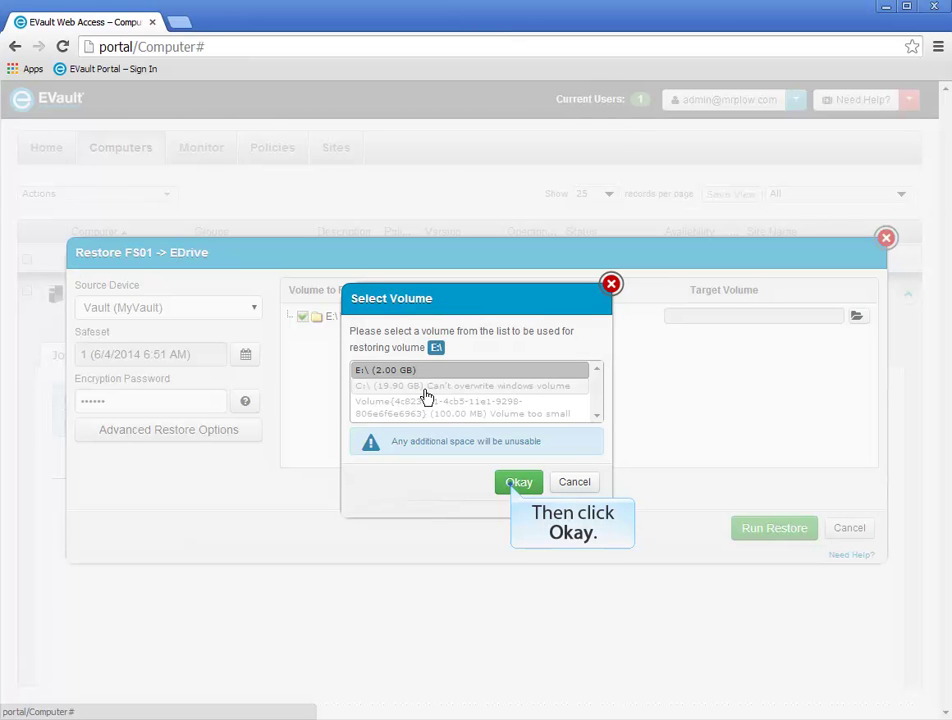
pyautogui.click(516, 484)
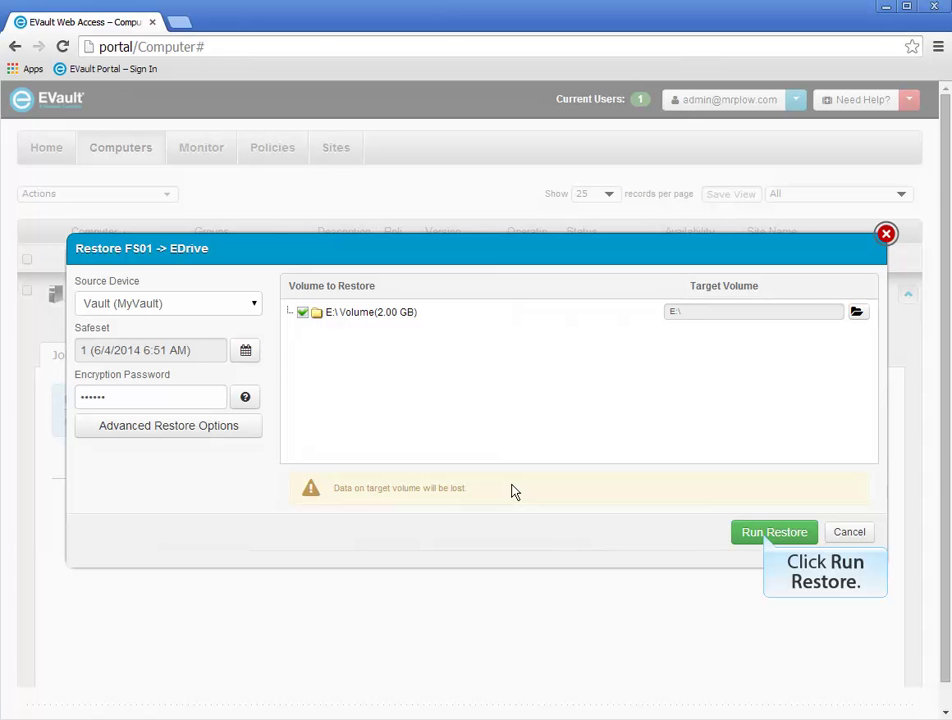
pyautogui.click(770, 534)
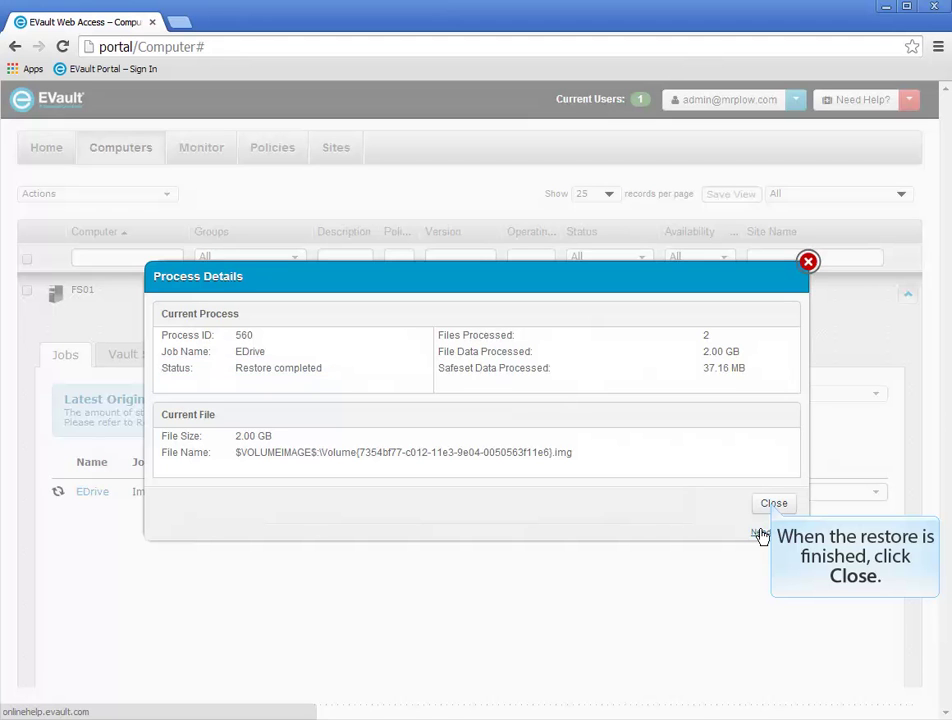
# Close the Process Details and choose Restore from the EDrive job's Select Action list
pyautogui.click(772, 503)
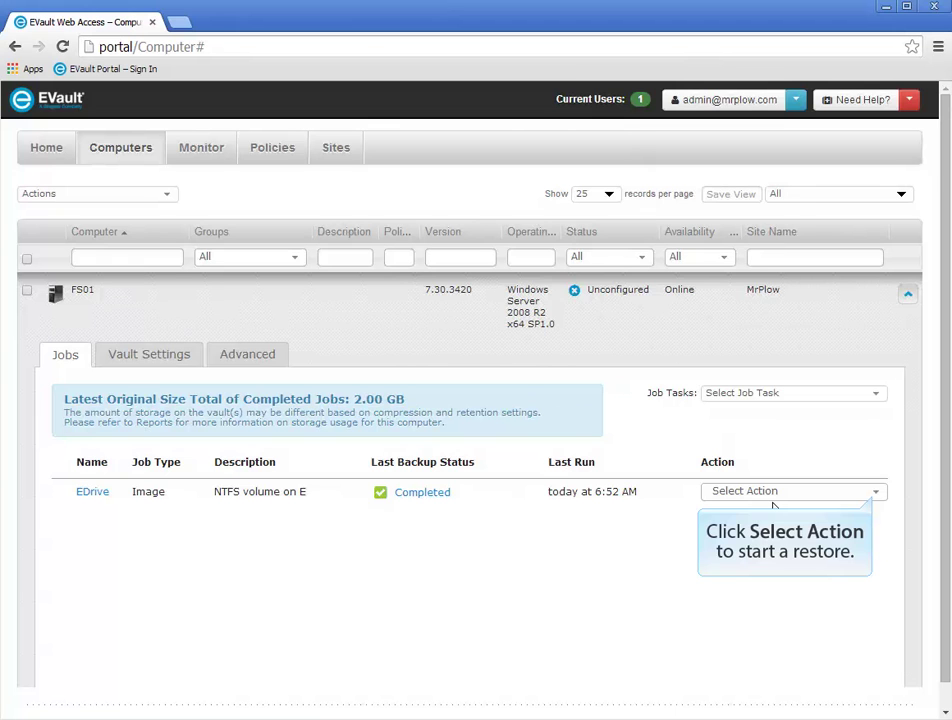
pyautogui.click(870, 494)
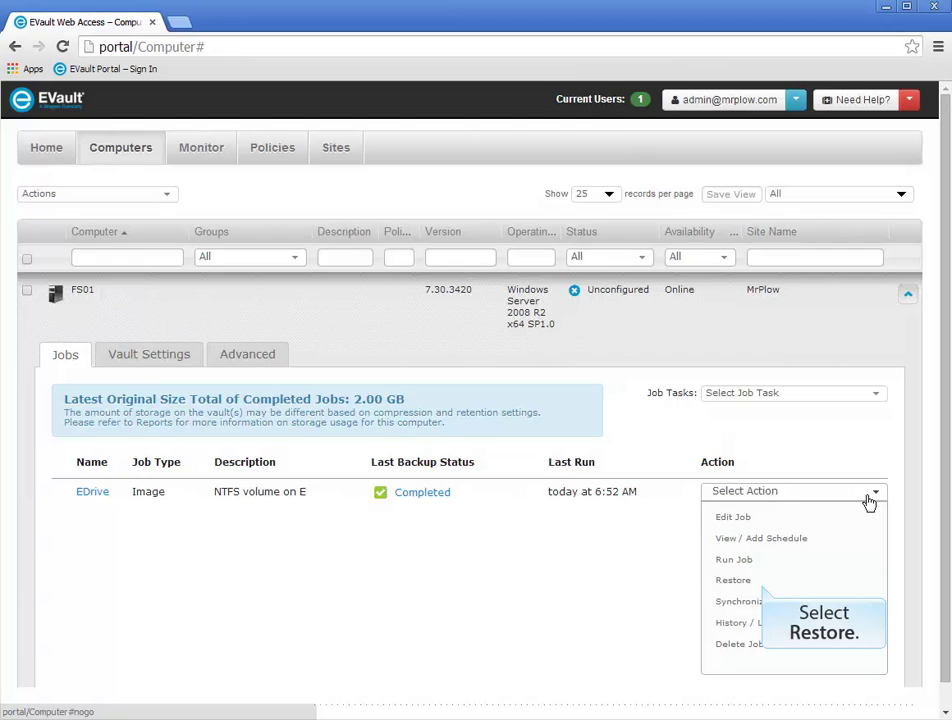
pyautogui.click(755, 582)
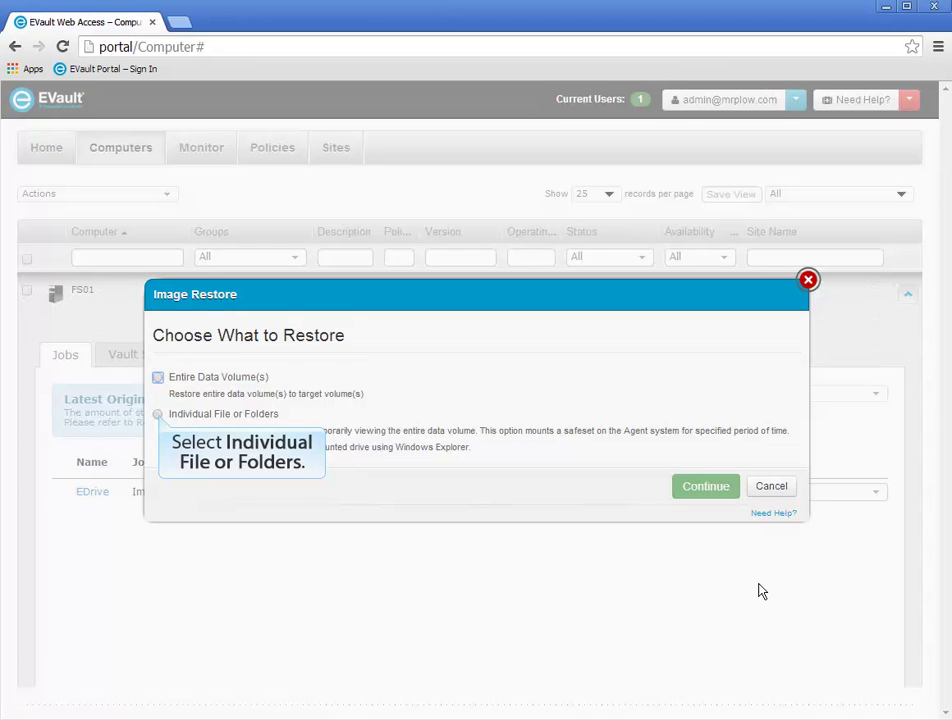
# Choose Individual File or Folders in Image Restore and continue to the volume mount settings
pyautogui.click(160, 414)
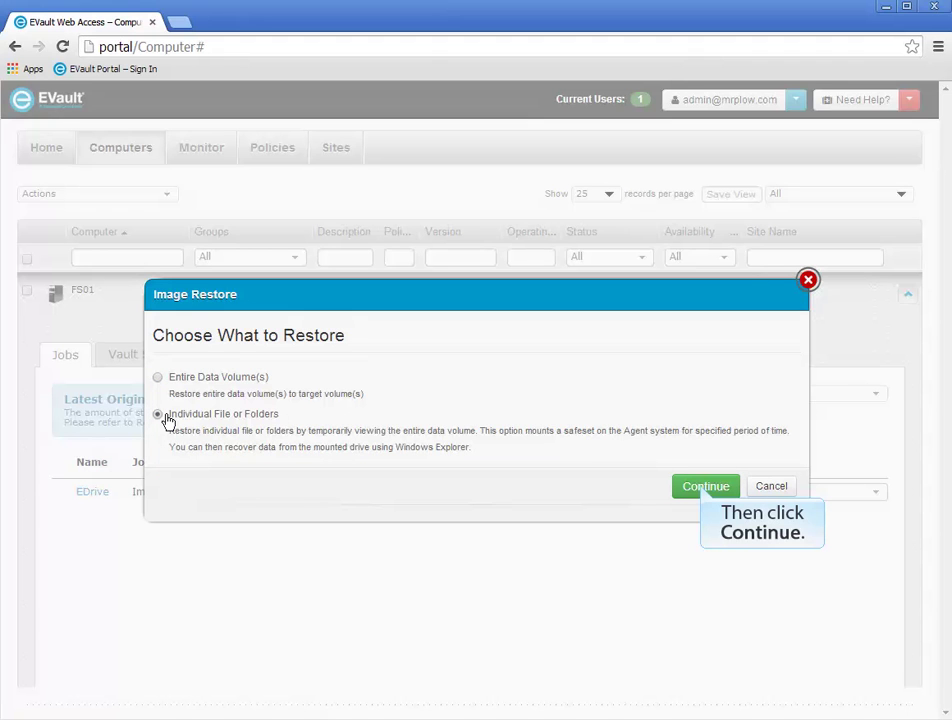
pyautogui.click(706, 486)
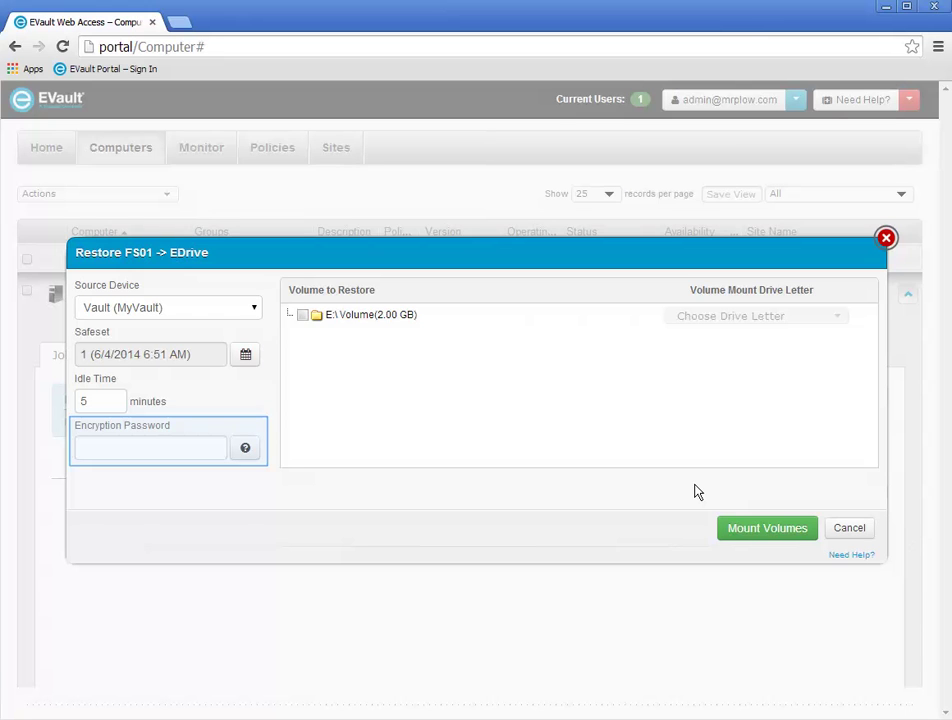
# Enter the encryption password and check the E:\ Volume (2.00 GB) for mounting
pyautogui.click(183, 450)
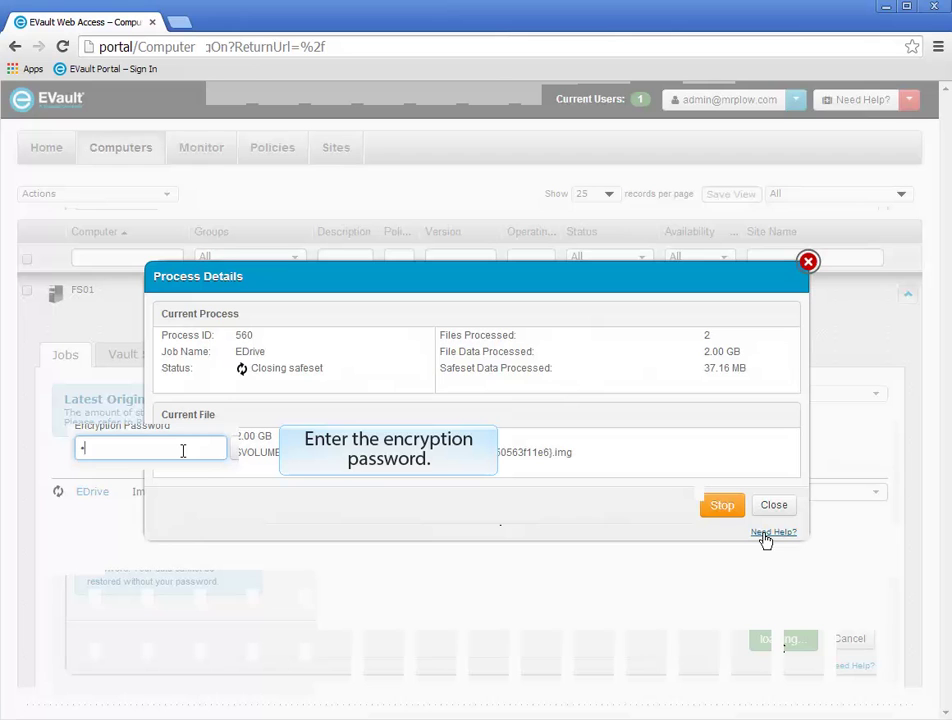
pyautogui.write('•••••')
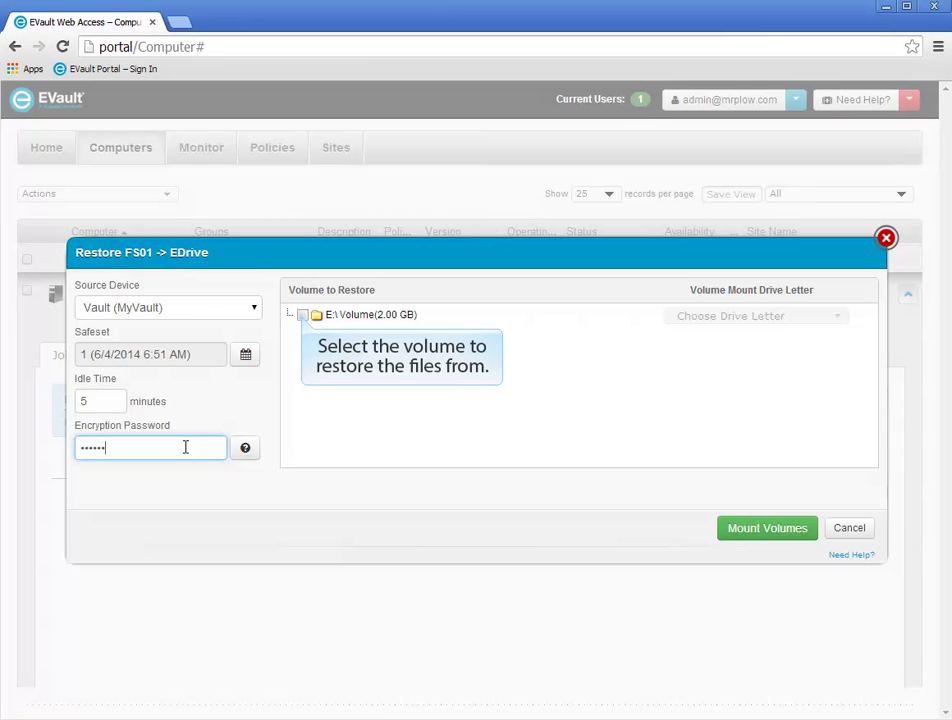
pyautogui.click(303, 316)
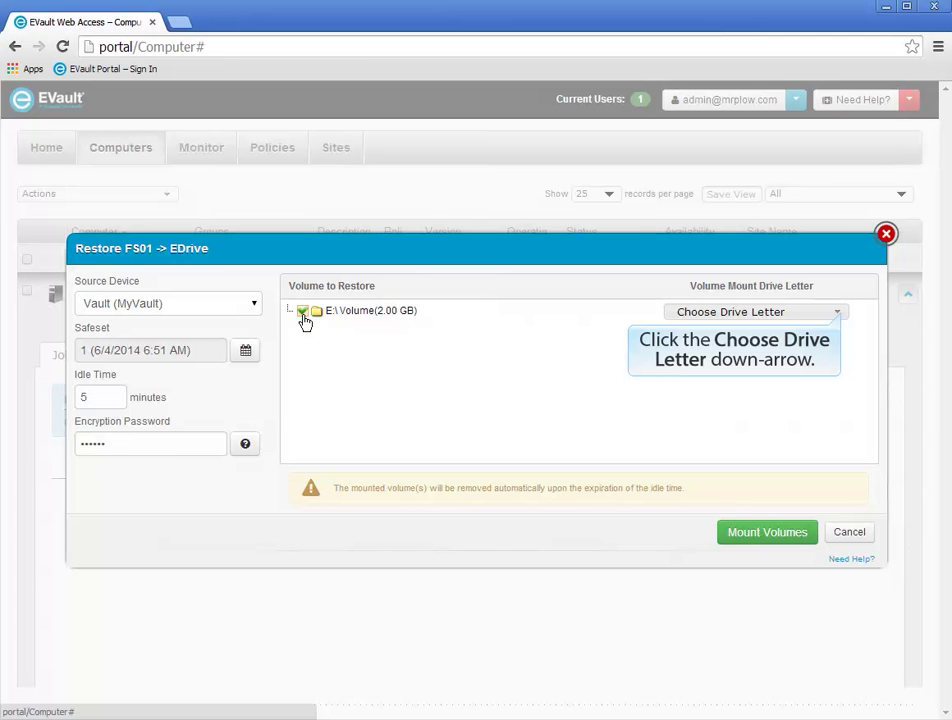
# Assign drive letter J: to the E:\ volume and request Mount Volumes
pyautogui.click(838, 315)
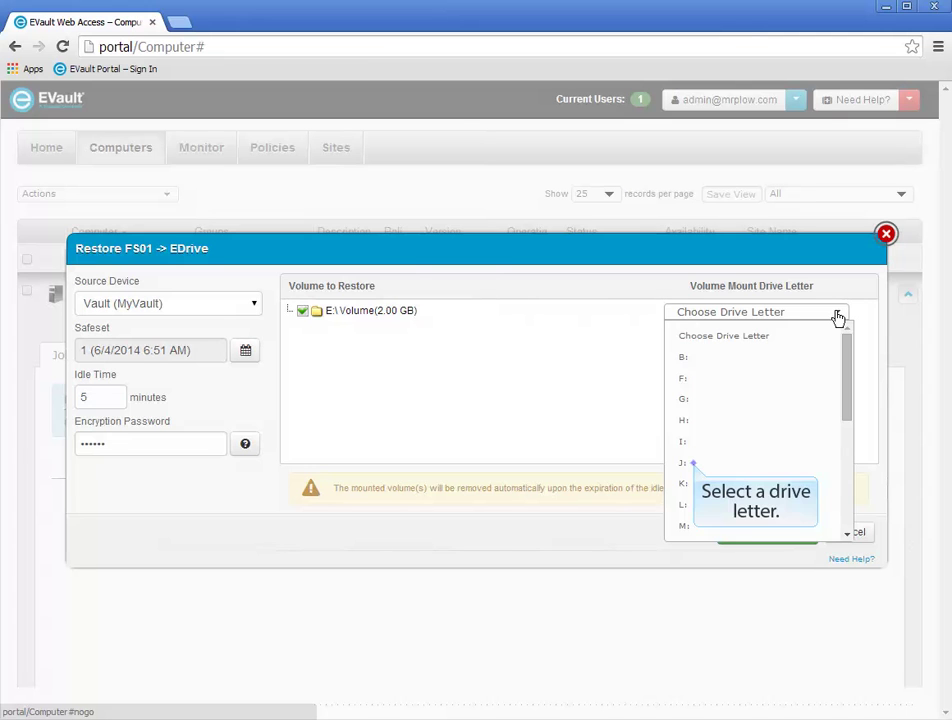
pyautogui.click(694, 464)
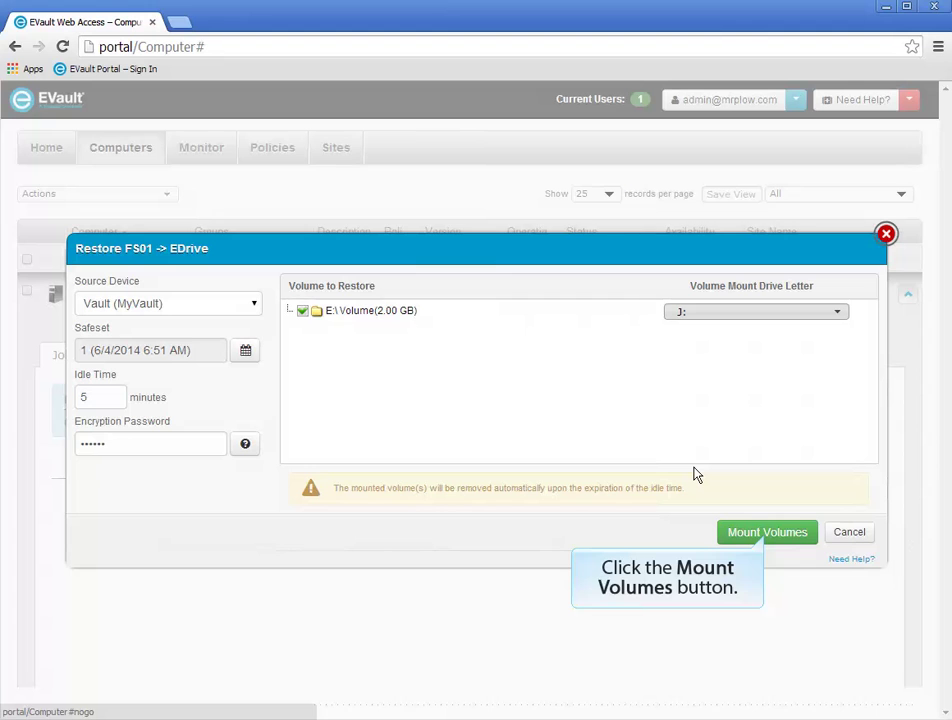
pyautogui.click(758, 535)
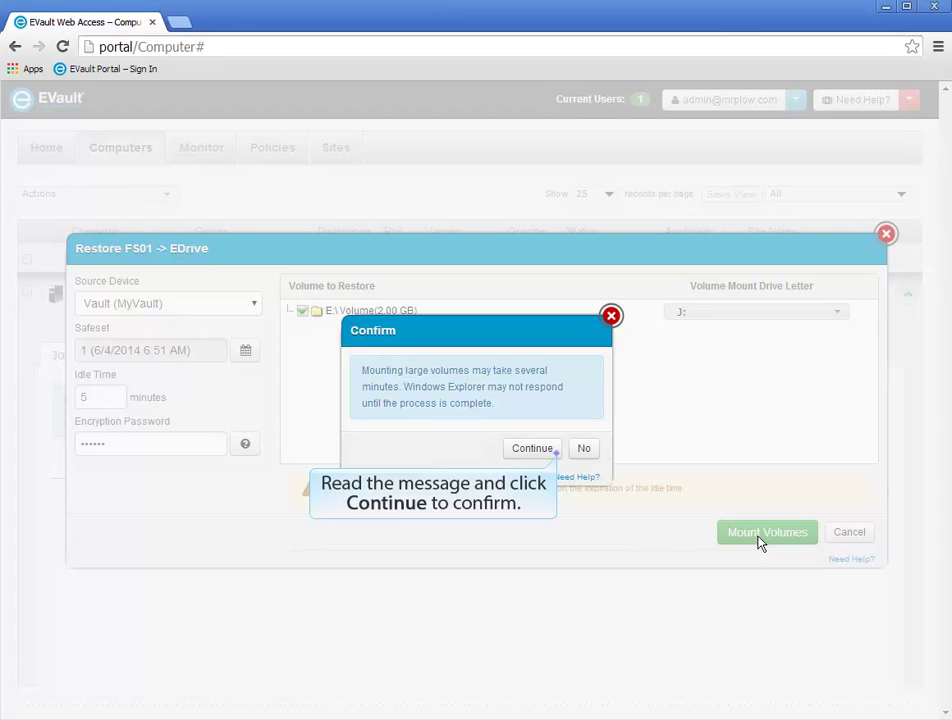
# Accept the large-volume delay warning so E:\ mounts as drive J:
pyautogui.click(532, 448)
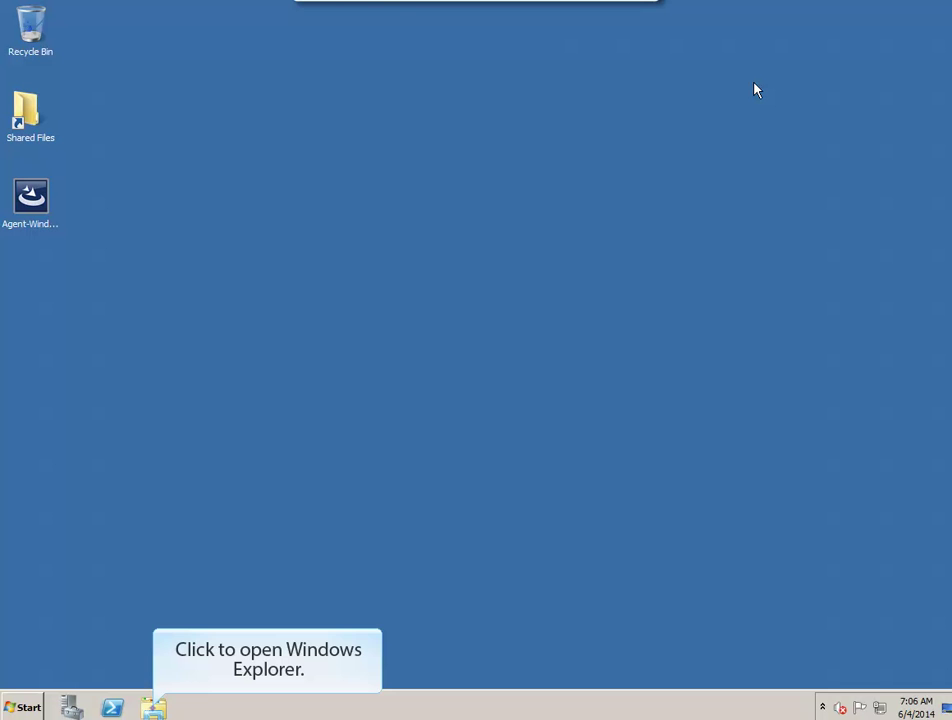
# Show the 268 restored files on New Volume (J:) in Windows Explorer
pyautogui.click(153, 708)
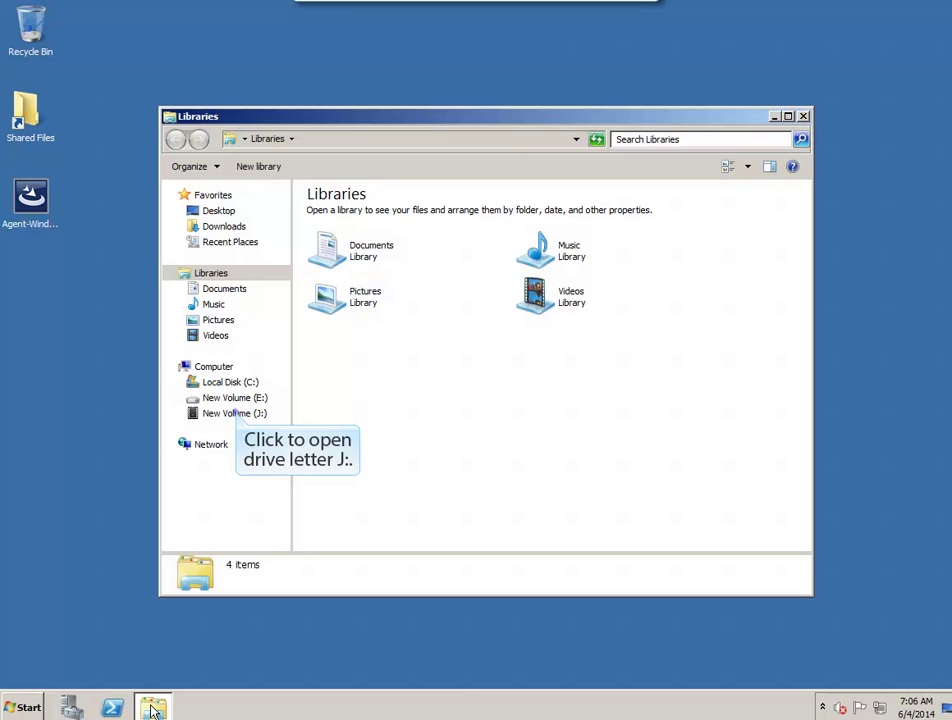
pyautogui.click(234, 413)
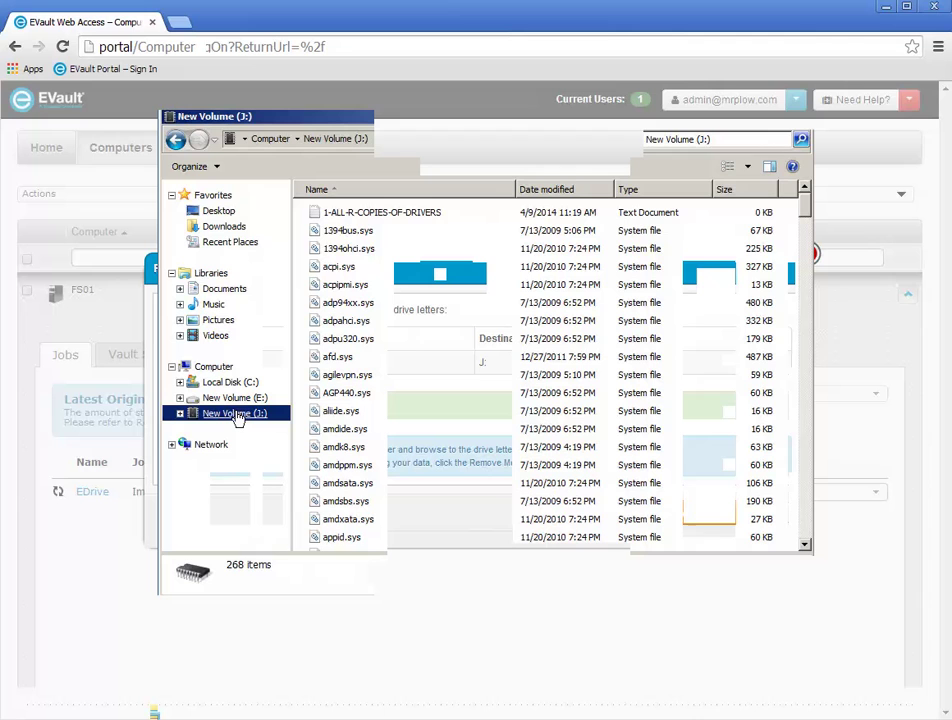